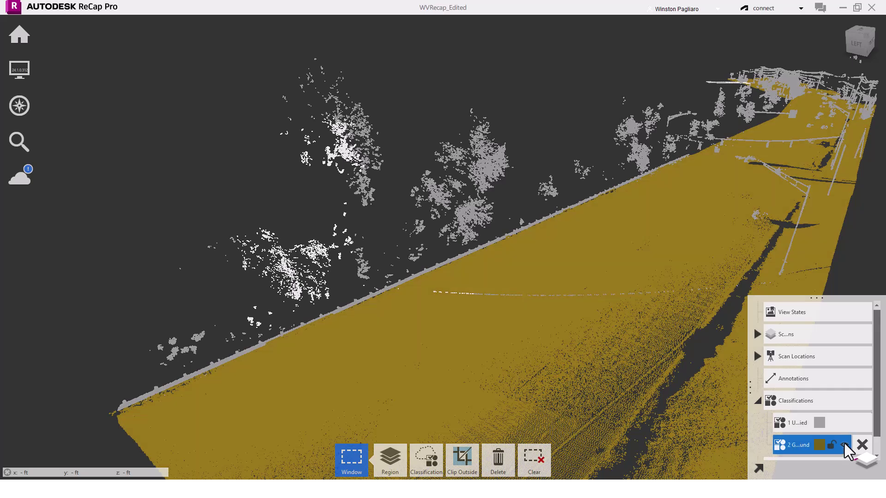
Hide the 2 Ground points and window-select the bent street-light pole from a top view
click(844, 444)
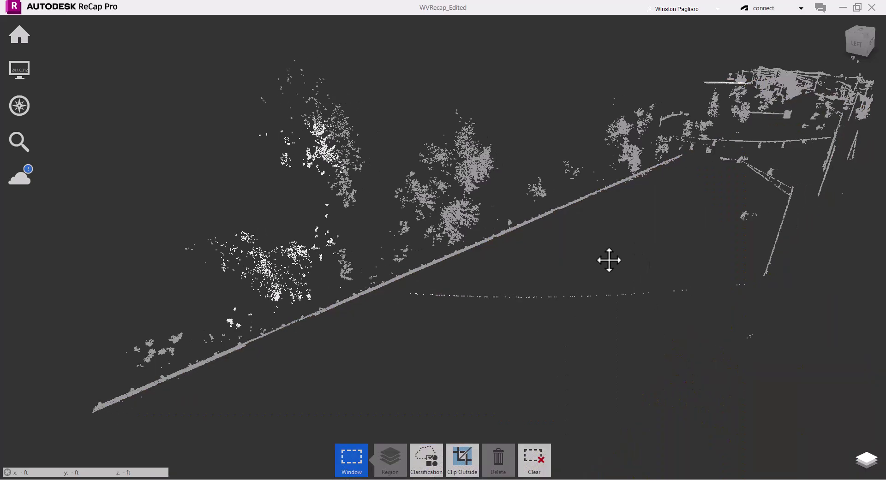
drag(597, 297, 582, 329)
middle_drag(582, 328, 431, 334)
drag(383, 133, 490, 287)
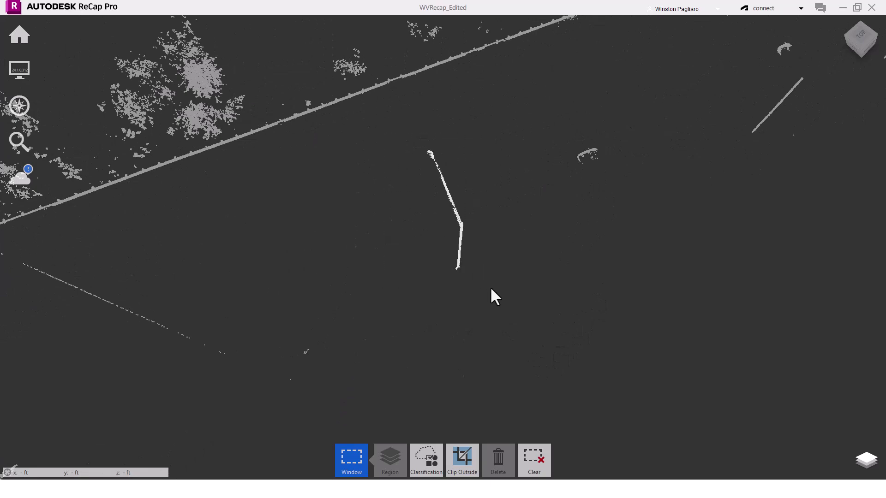
Assign classification 10 Reserved to the selected pole points and check the result
click(428, 463)
click(484, 253)
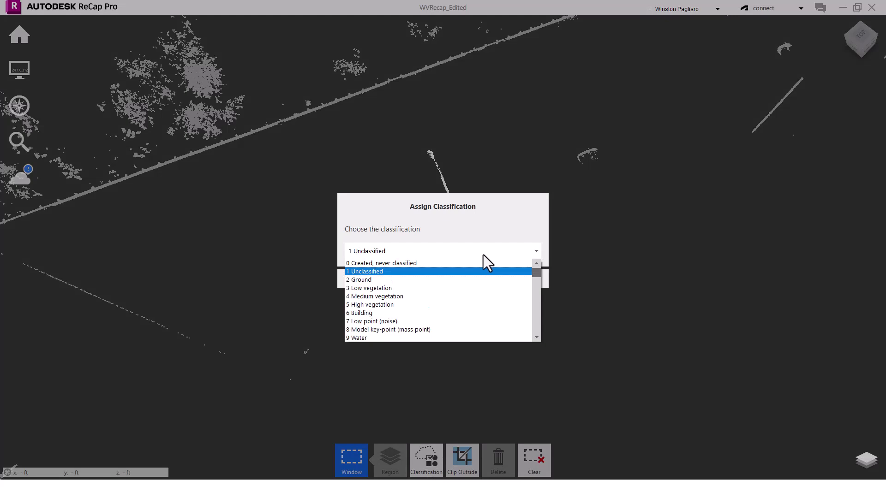
scroll(480, 261, down, 1)
click(416, 322)
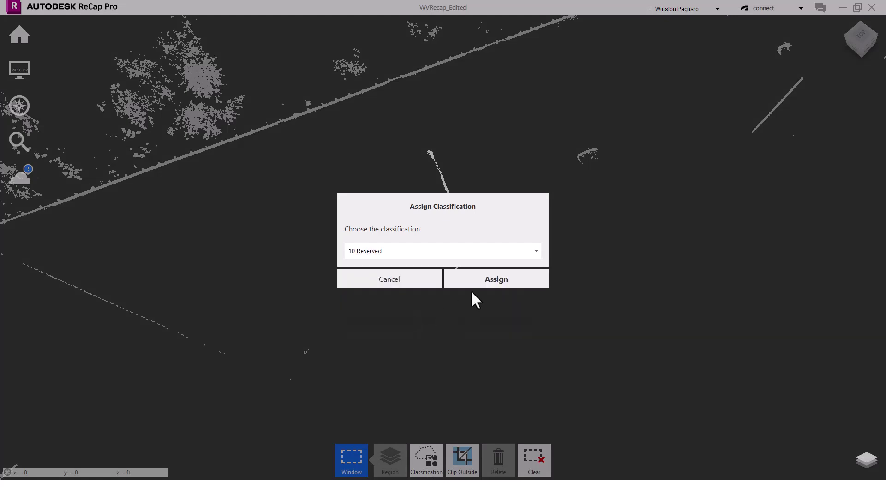
click(482, 282)
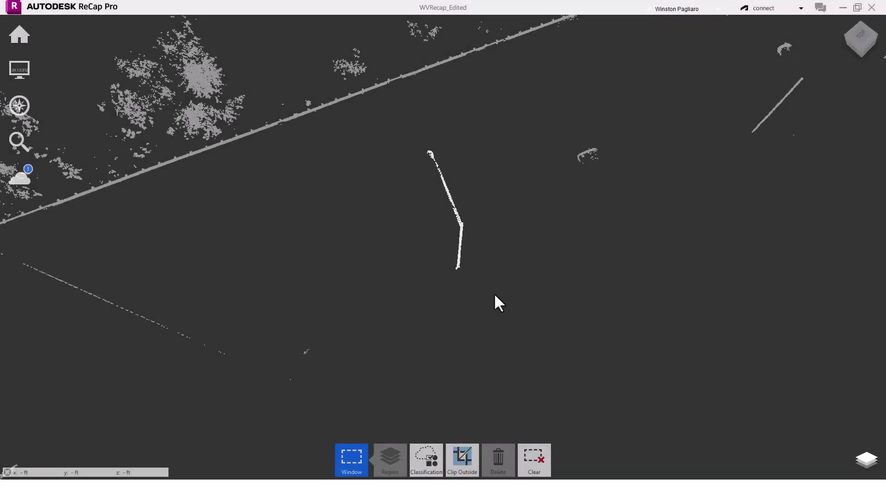
drag(493, 295, 403, 182)
Rename the 10 Reserved class to Lighting in the Project Navigator
click(424, 459)
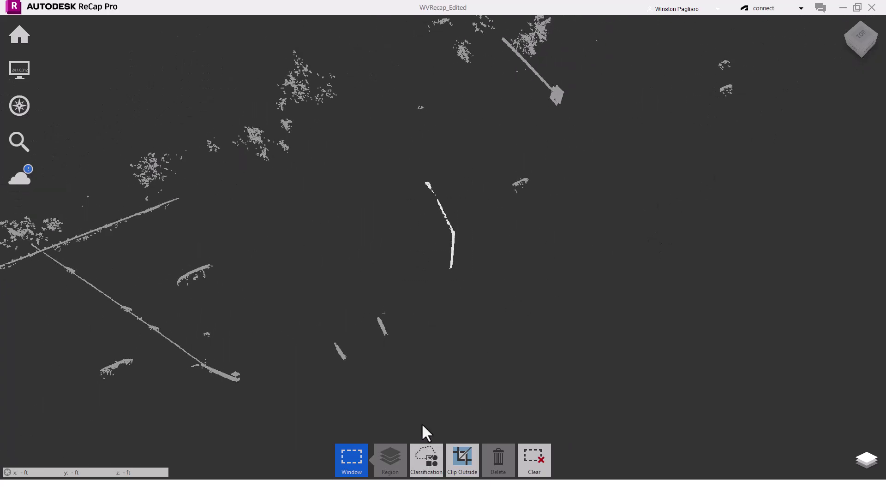
mouse_move(759, 468)
scroll(846, 415, down, 1)
click(844, 405)
double_click(756, 427)
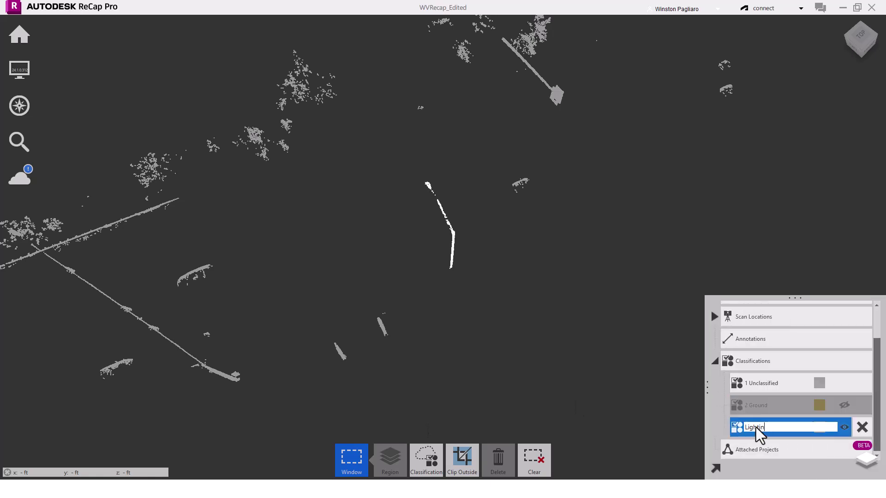
key(Return)
Set the Lighting class colour to pale yellow
click(820, 428)
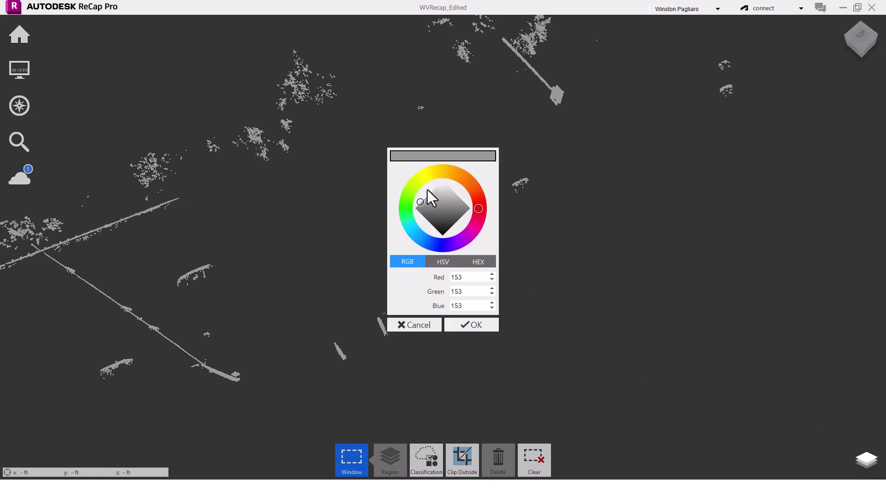
click(418, 176)
click(420, 201)
click(480, 326)
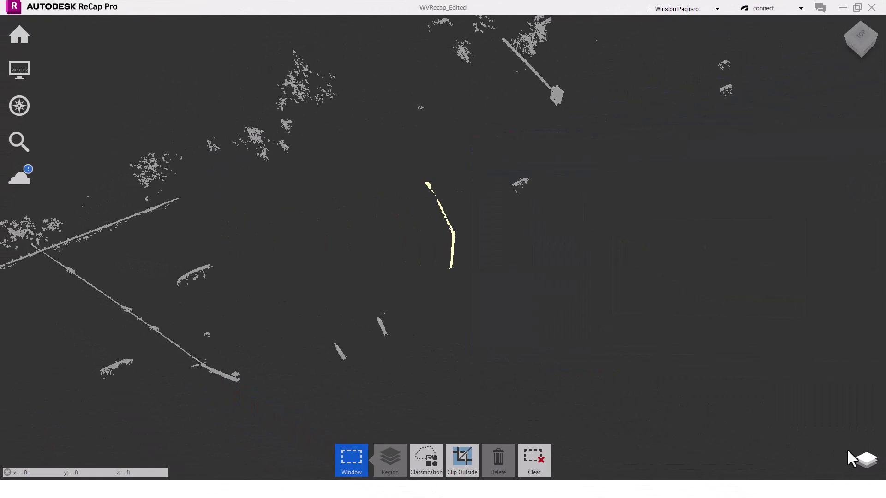
Hide the Lighting and Unclassified points, show only 2 Ground, and clear the selection
mouse_move(855, 457)
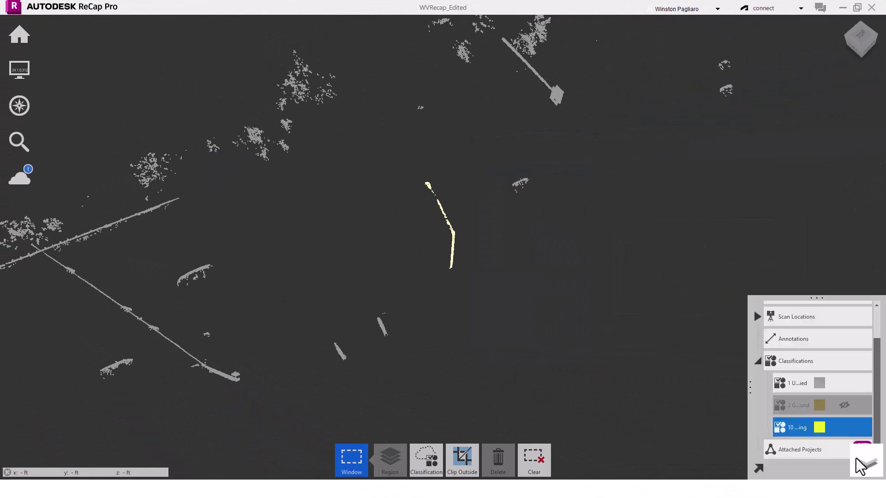
click(844, 427)
click(845, 405)
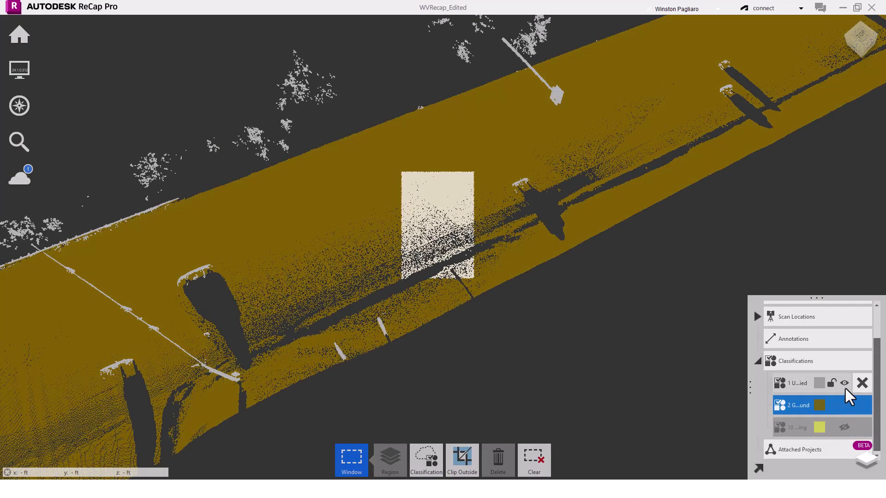
click(845, 383)
click(545, 356)
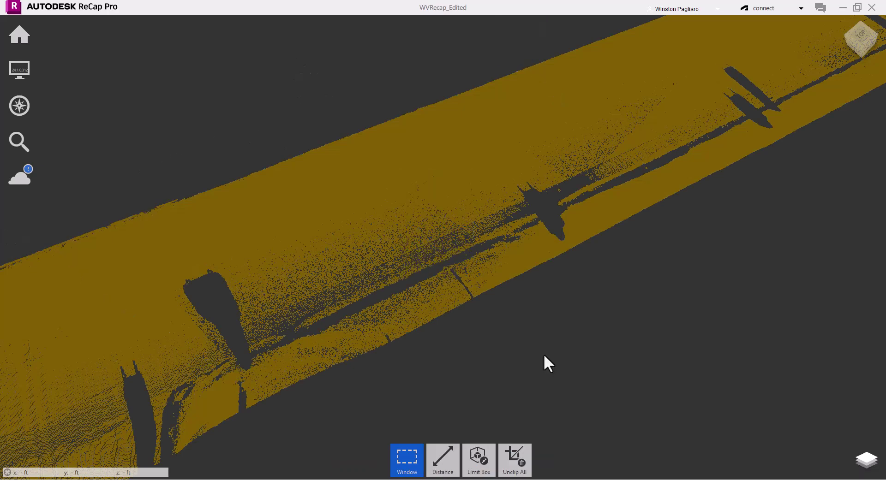
drag(544, 353, 470, 349)
Open Decimate Points from the Home toolbar's point tools
mouse_move(23, 36)
mouse_move(249, 36)
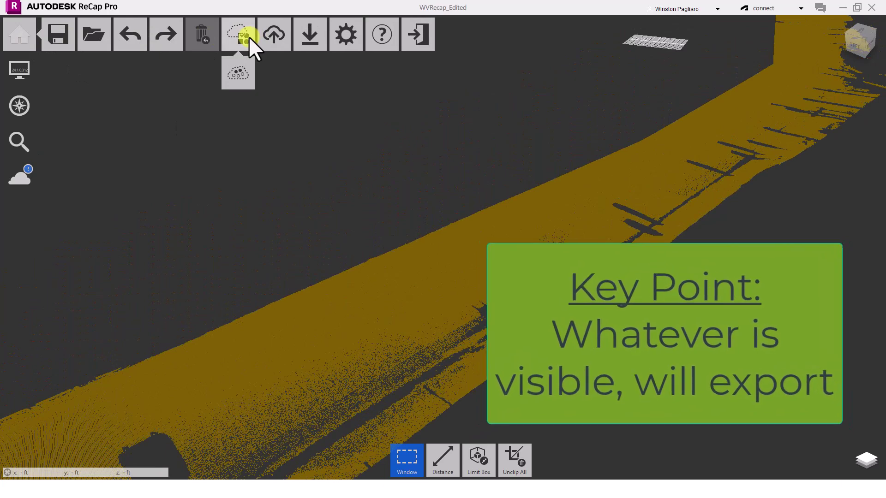
click(243, 74)
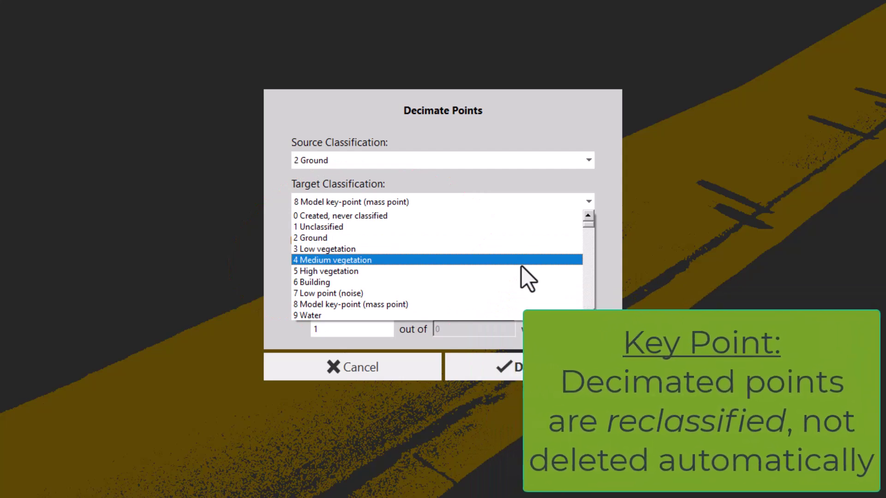
Set Target Classification to 11 Reserved and the percentage to 50, then run Decimate
scroll(521, 267, down, 1)
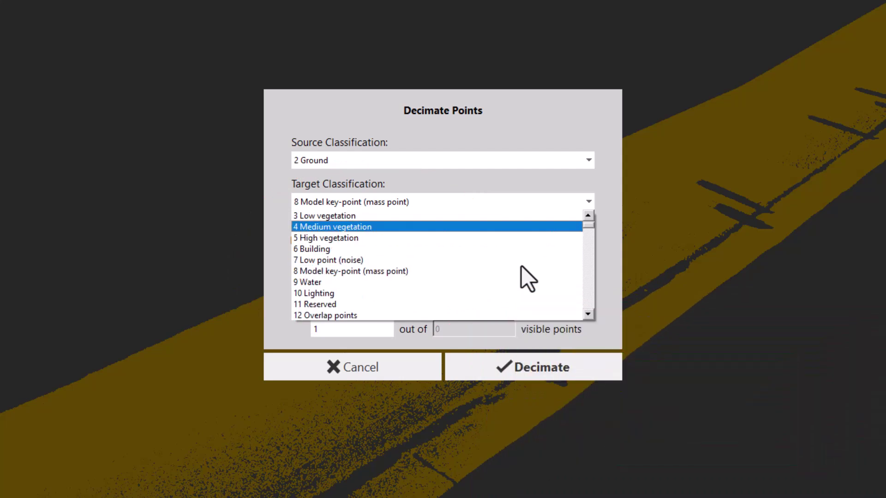
key(Down)
key(Down)
key(Down)
key(Down)
key(Up)
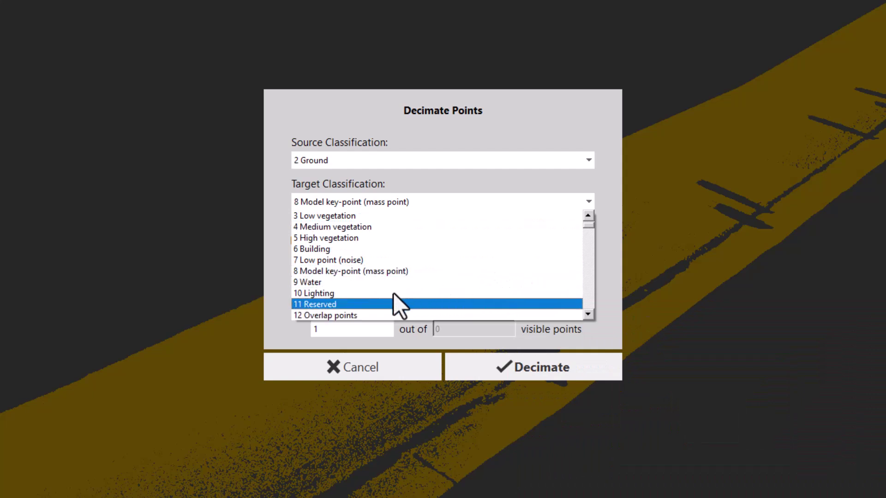
click(335, 303)
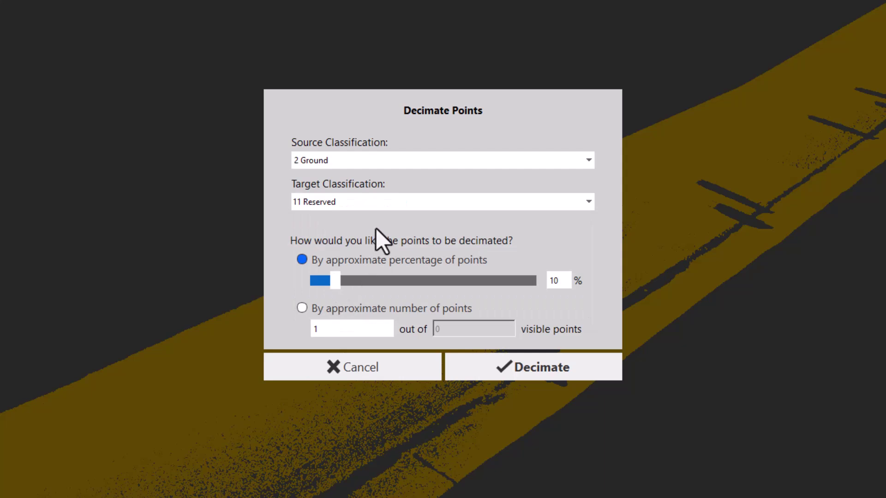
double_click(555, 281)
text(50)
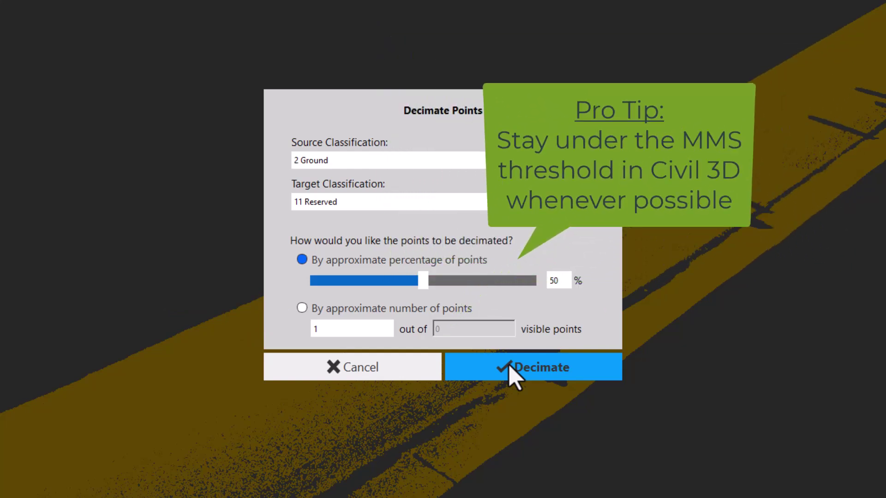
click(510, 367)
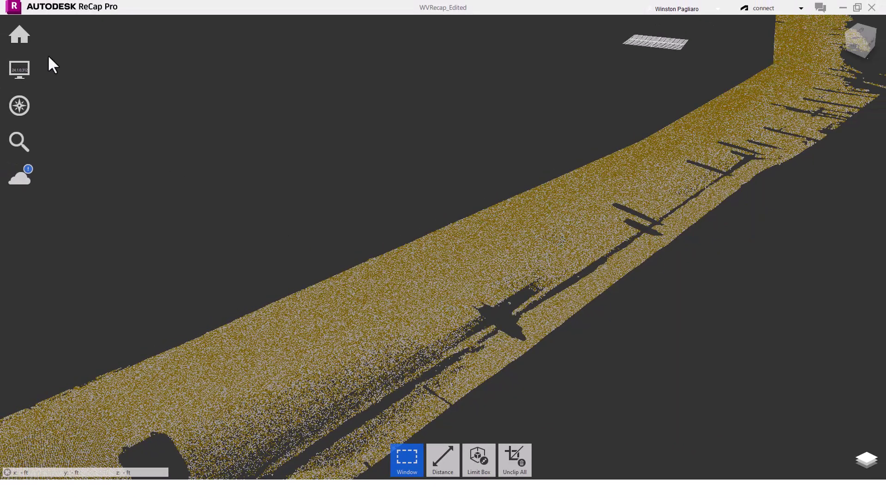
Export the visible points with save type Unified RCS (*.rcs)
mouse_move(27, 40)
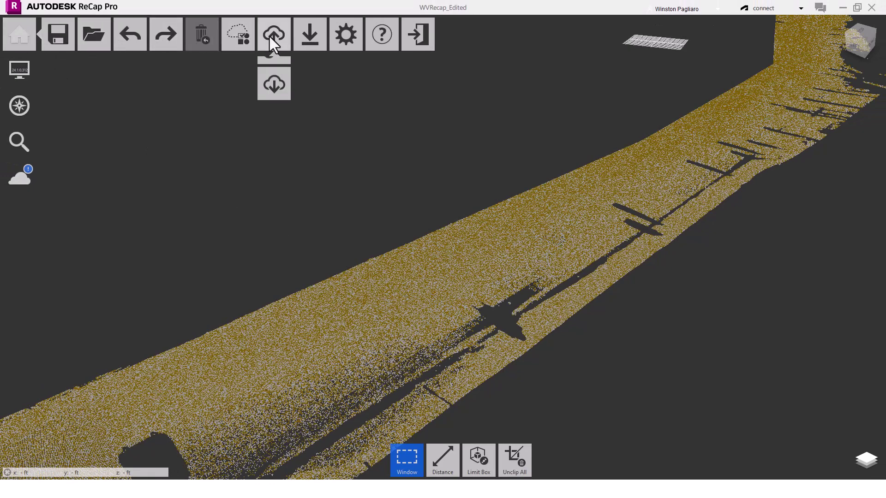
mouse_move(305, 37)
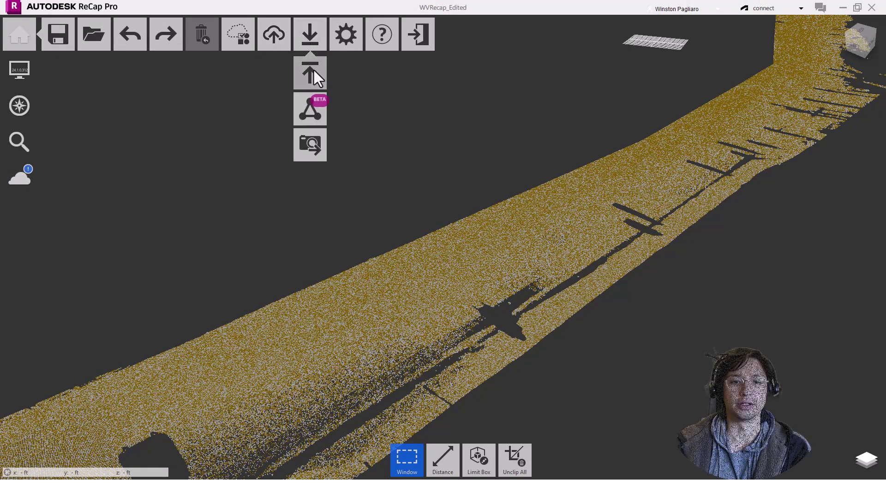
click(314, 69)
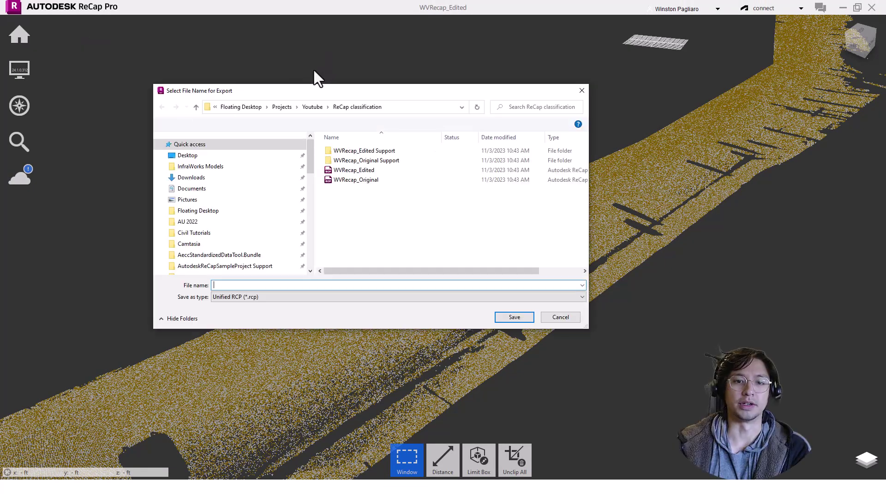
click(340, 299)
click(313, 312)
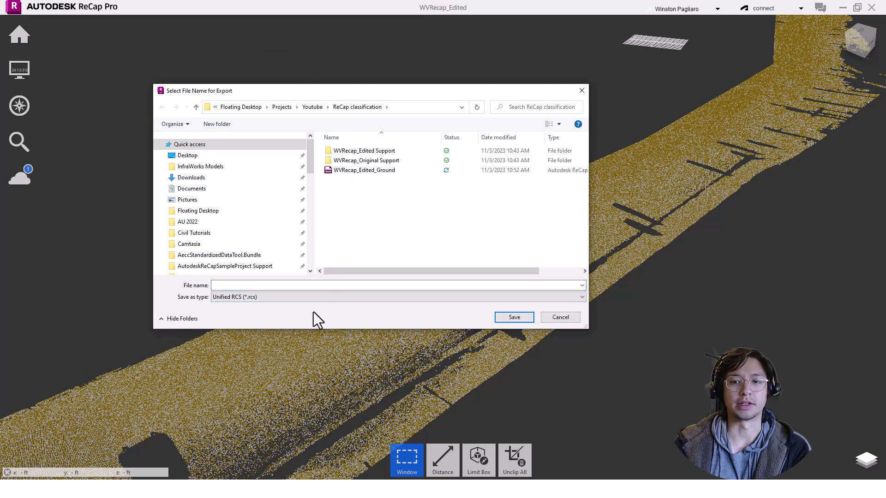
Save the export as WVRecap_Edited_GroundDecimated, unifying all scans into one RCS file
click(379, 171)
click(301, 284)
click(301, 286)
text(Decimated)
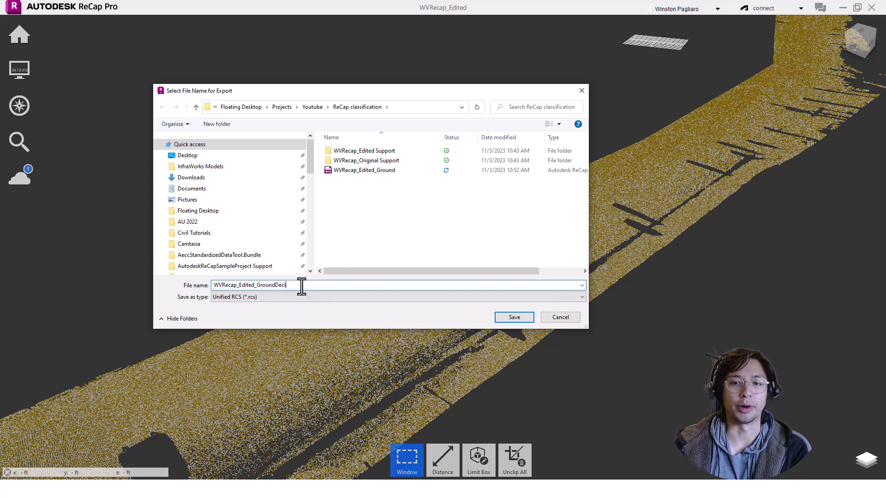
click(507, 317)
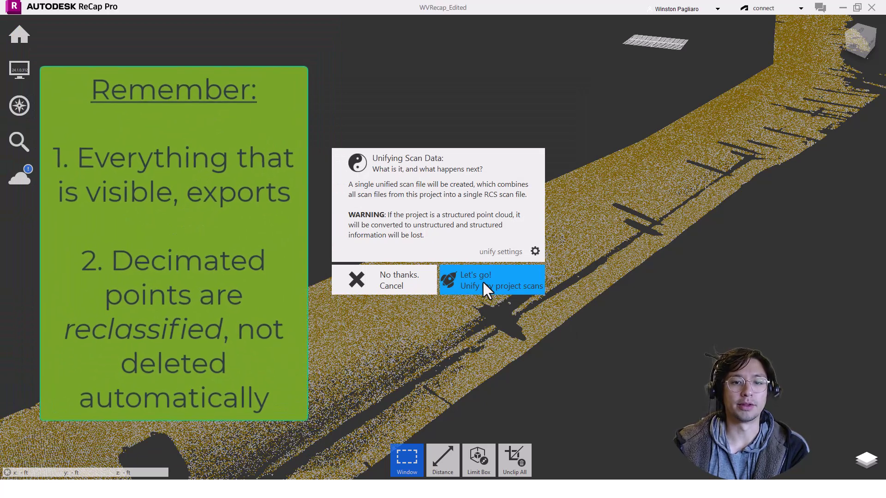
click(483, 280)
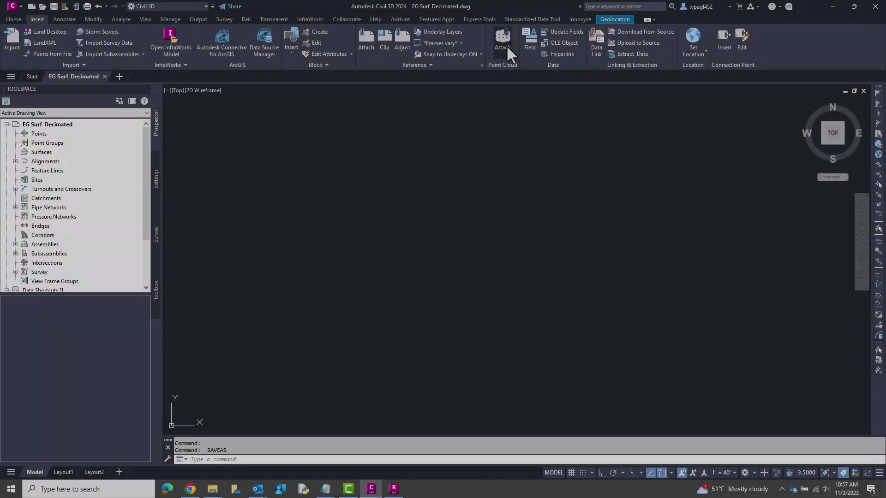
Attach the WVRecap_Edited_GroundDecimated point cloud to the Civil 3D drawing
click(503, 40)
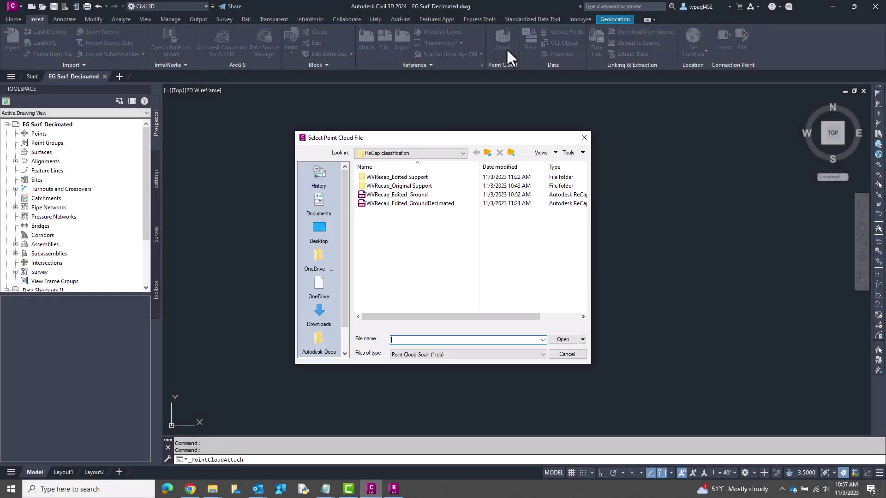
click(388, 203)
click(556, 336)
click(471, 319)
Create a surface named EG Decimated from the attached point cloud with default settings
click(481, 321)
click(468, 92)
click(469, 53)
drag(417, 179, 351, 179)
text(EG Decimated)
click(411, 353)
click(411, 353)
click(446, 353)
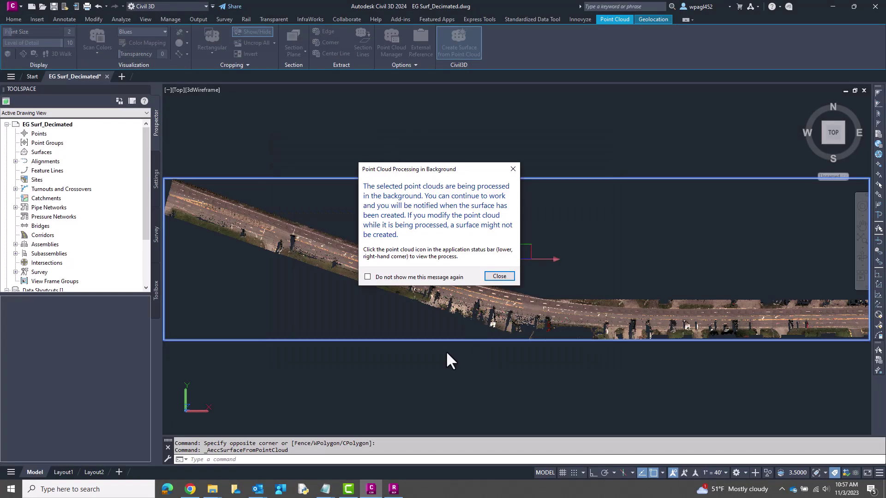
click(494, 276)
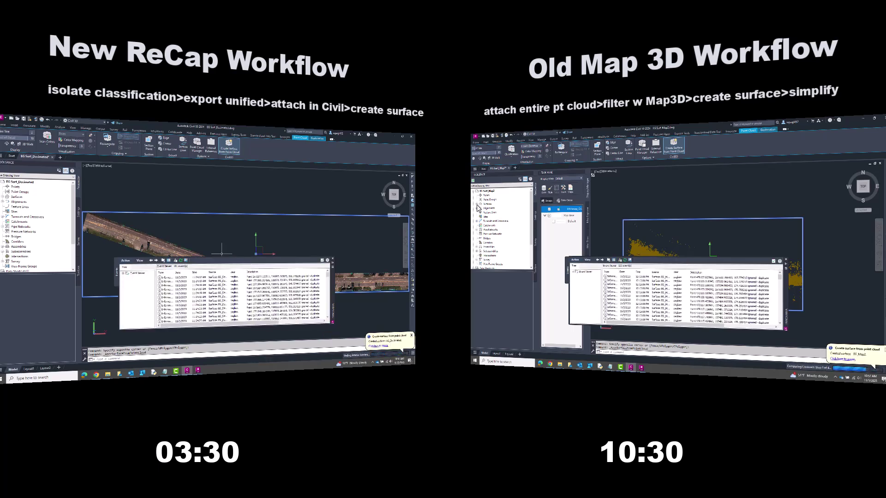
Review the surface properties and statistics of EG_Decimated and EG_Map2
click(3, 197)
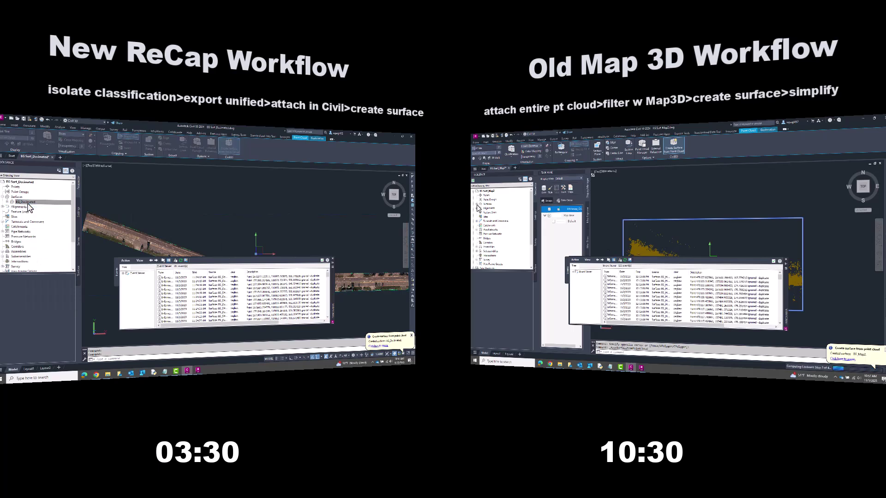
double_click(28, 202)
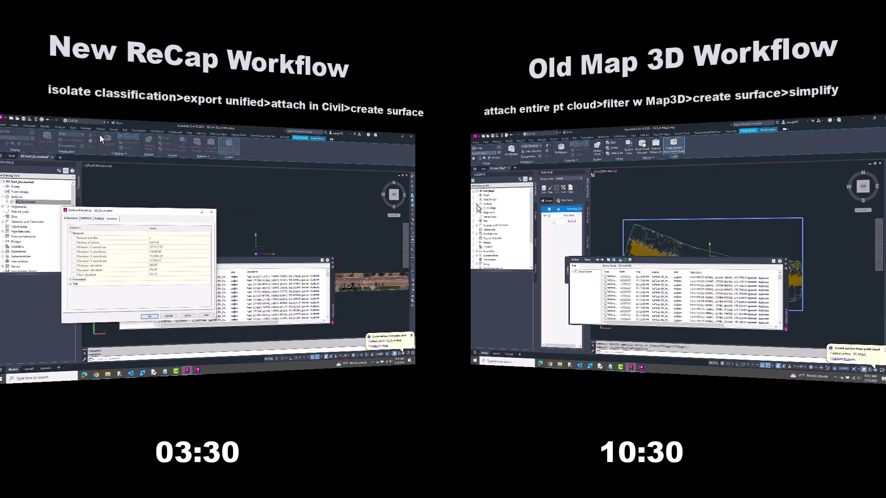
right_click(489, 208)
click(507, 221)
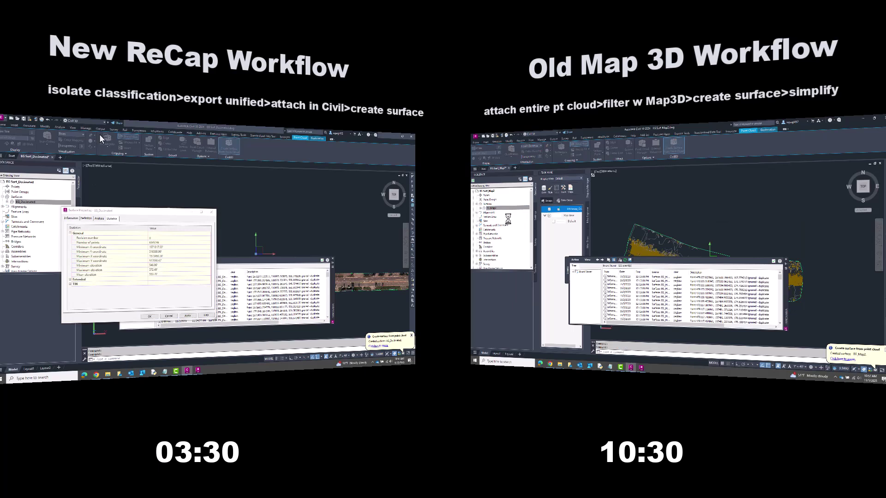
click(529, 235)
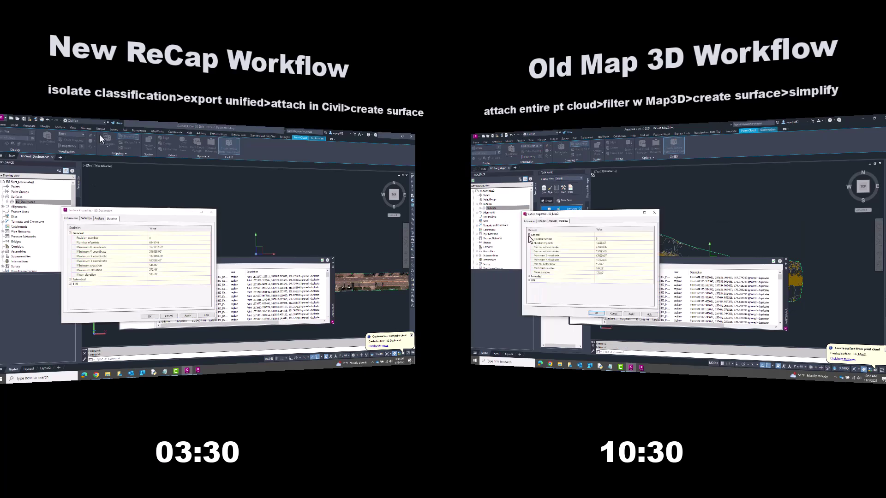
click(596, 313)
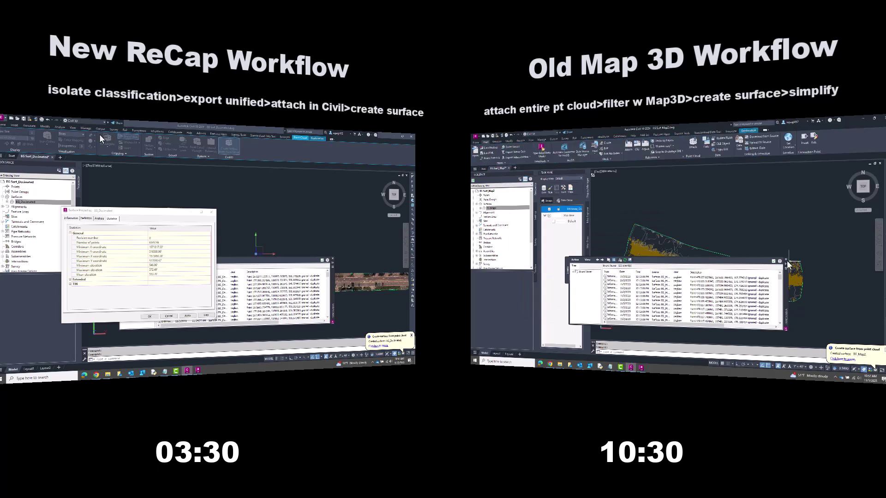
Detach the point cloud reference via XREF, keeping the EG_Map2 surface
click(779, 261)
text(xref)
key(Return)
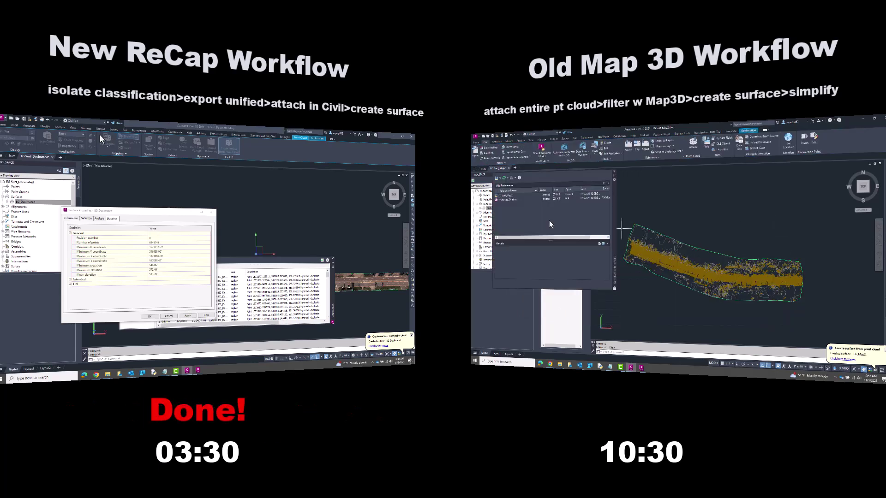
right_click(507, 200)
click(521, 217)
click(614, 172)
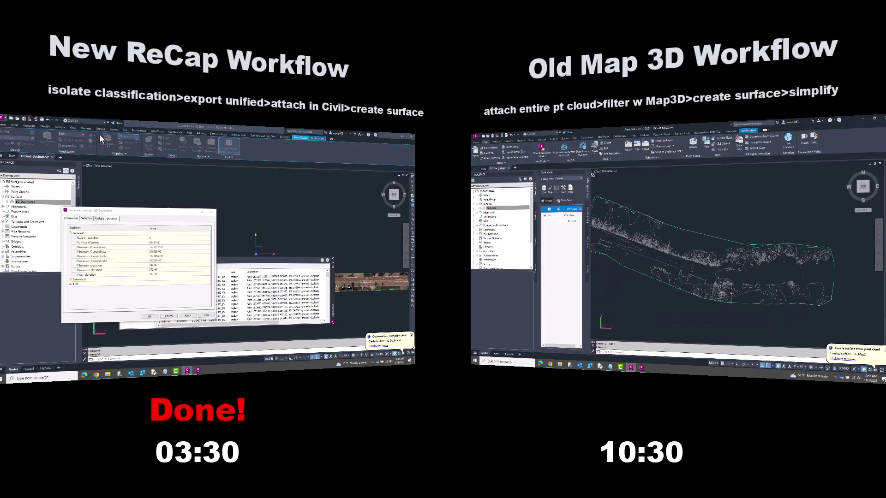